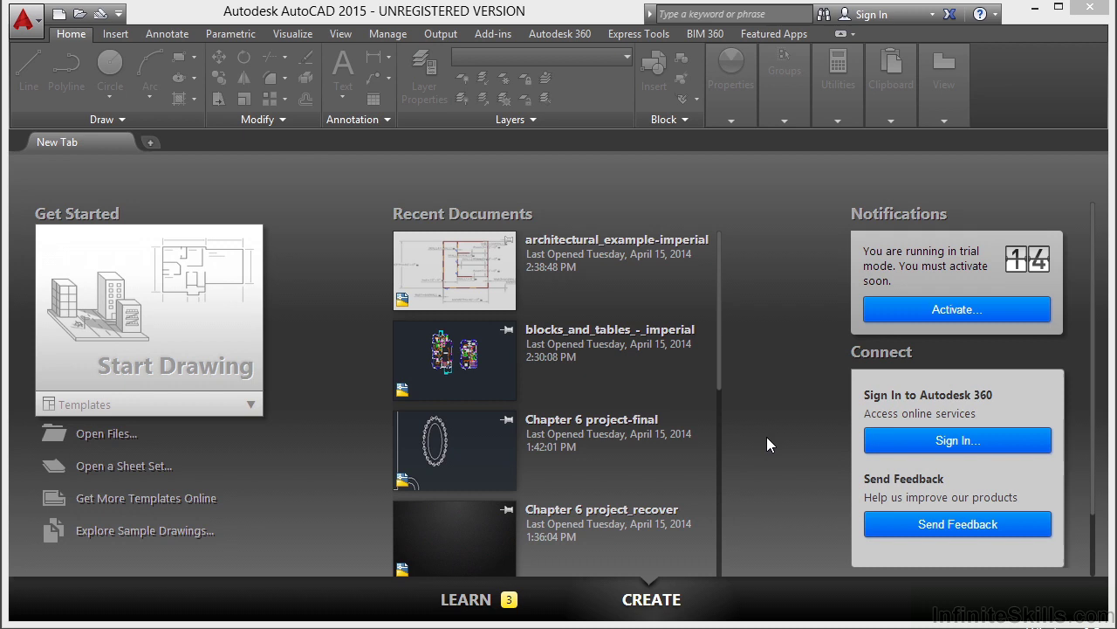
# - Open the drawing architectural_-_annotation_scaling_and_multileaders.dwg from folder 07
pyautogui.click(118, 436)
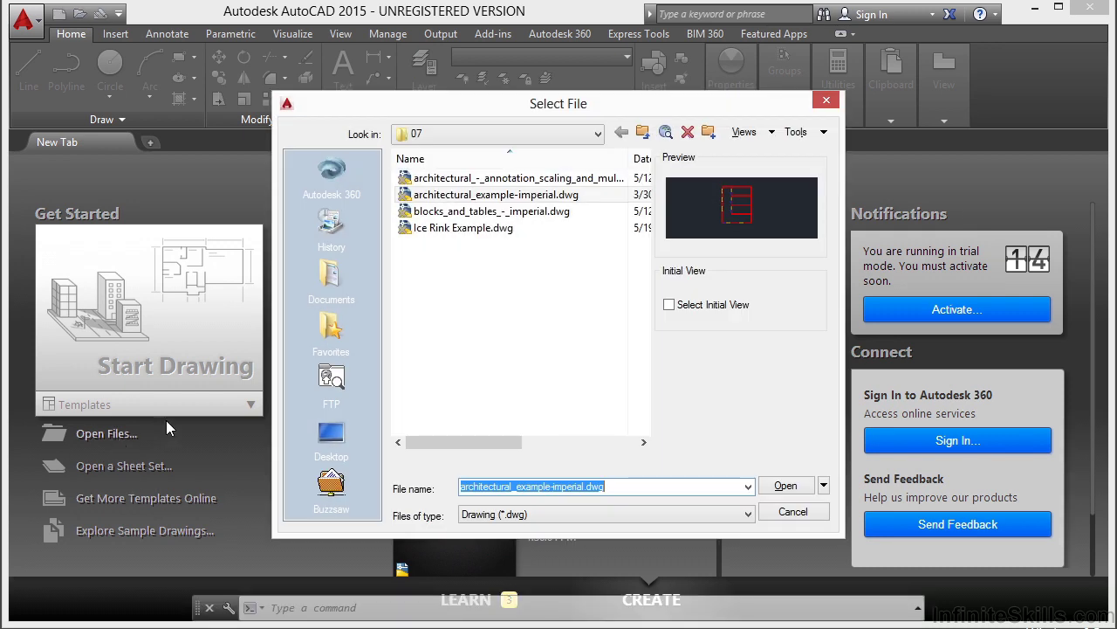
pyautogui.click(576, 179)
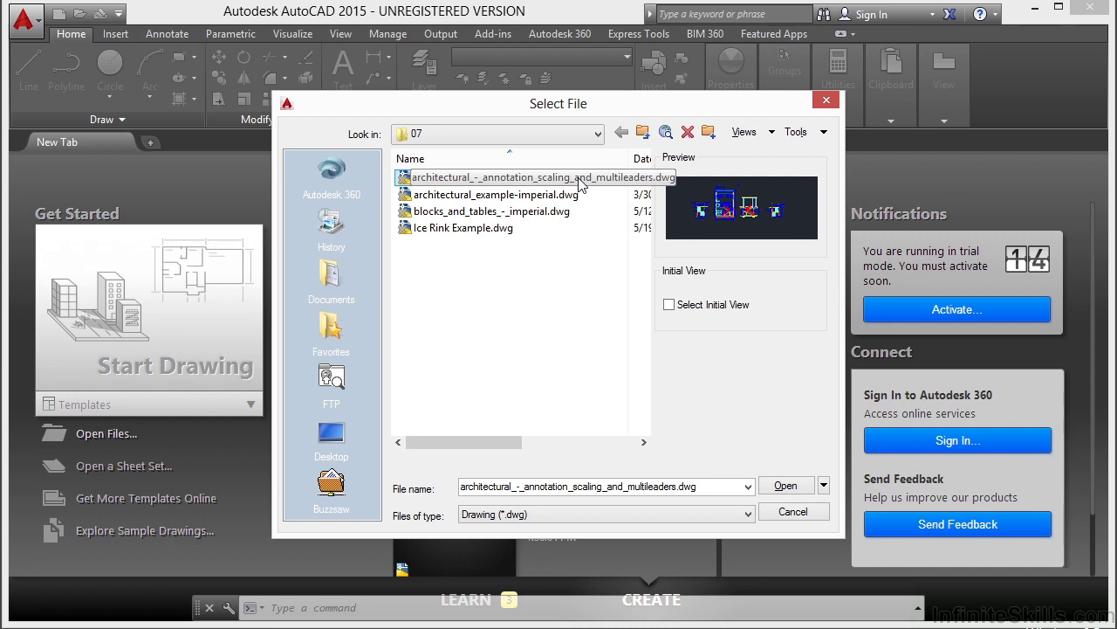
pyautogui.click(786, 486)
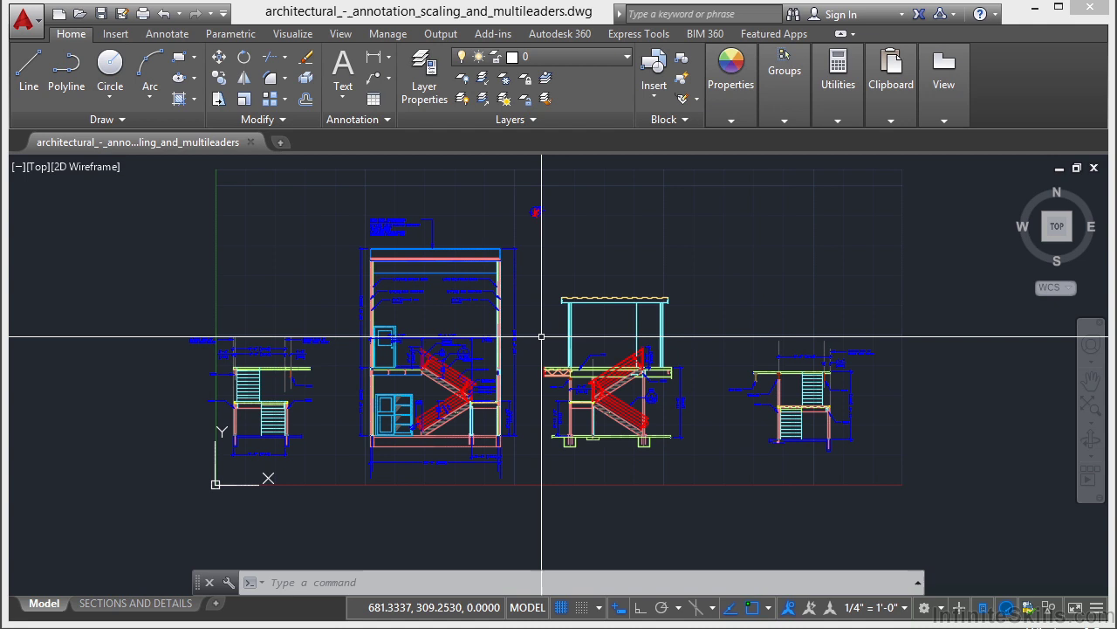
# - Delete the entire far-right stair section, including its dimensions and notes, from model space
pyautogui.scroll(1, 448, 299)
pyautogui.scroll(-3, 394, 309)
pyautogui.scroll(2, 407, 313)
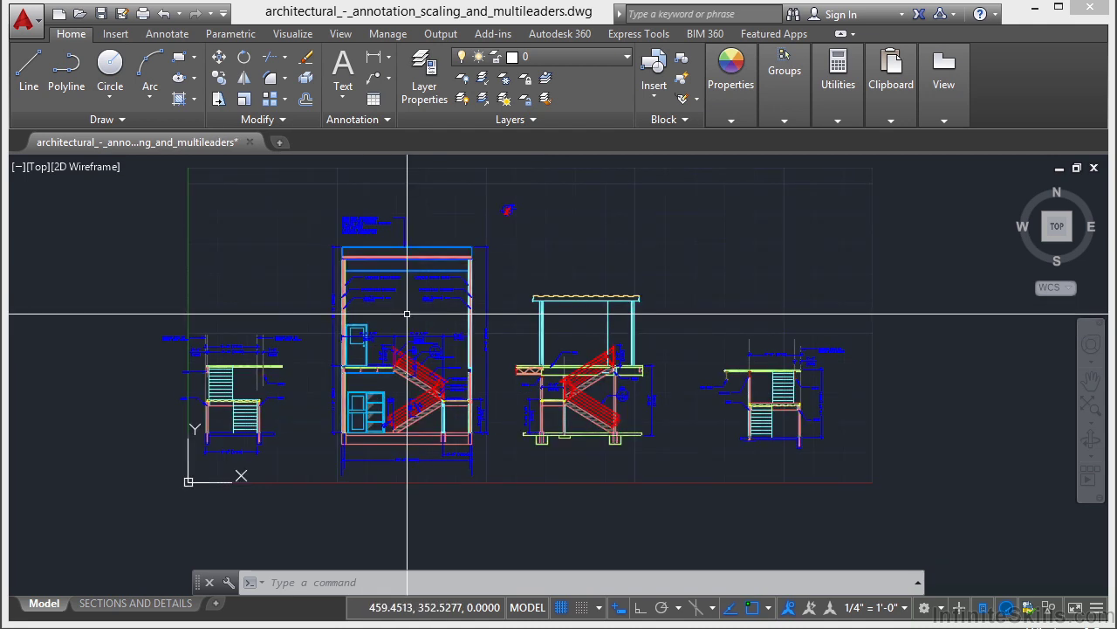
pyautogui.click(900, 308)
pyautogui.click(680, 495)
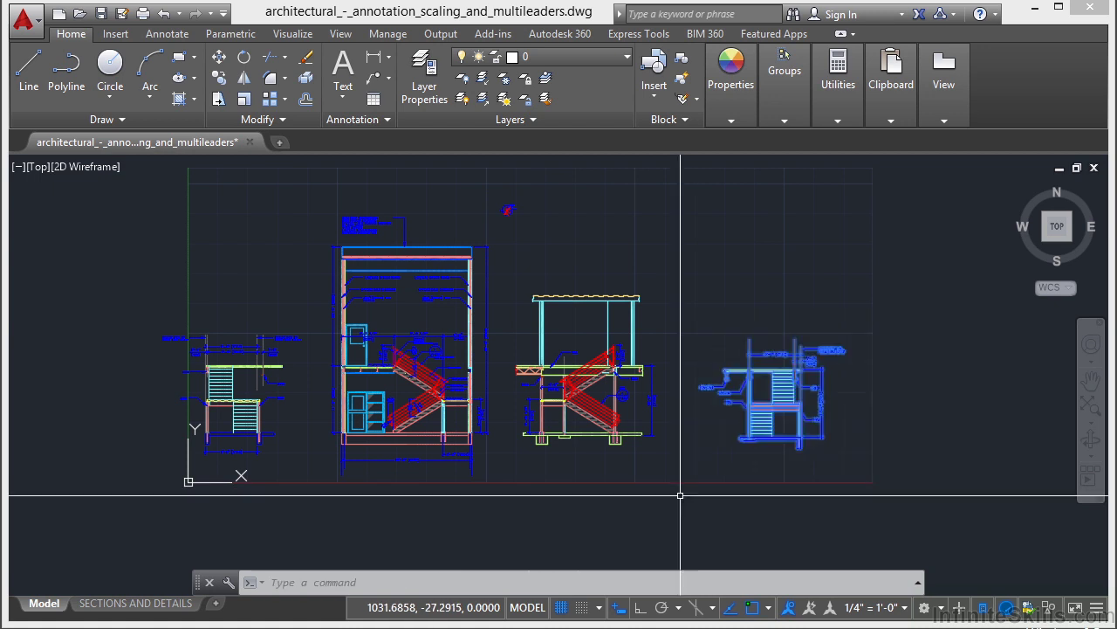
pyautogui.press('Delete')
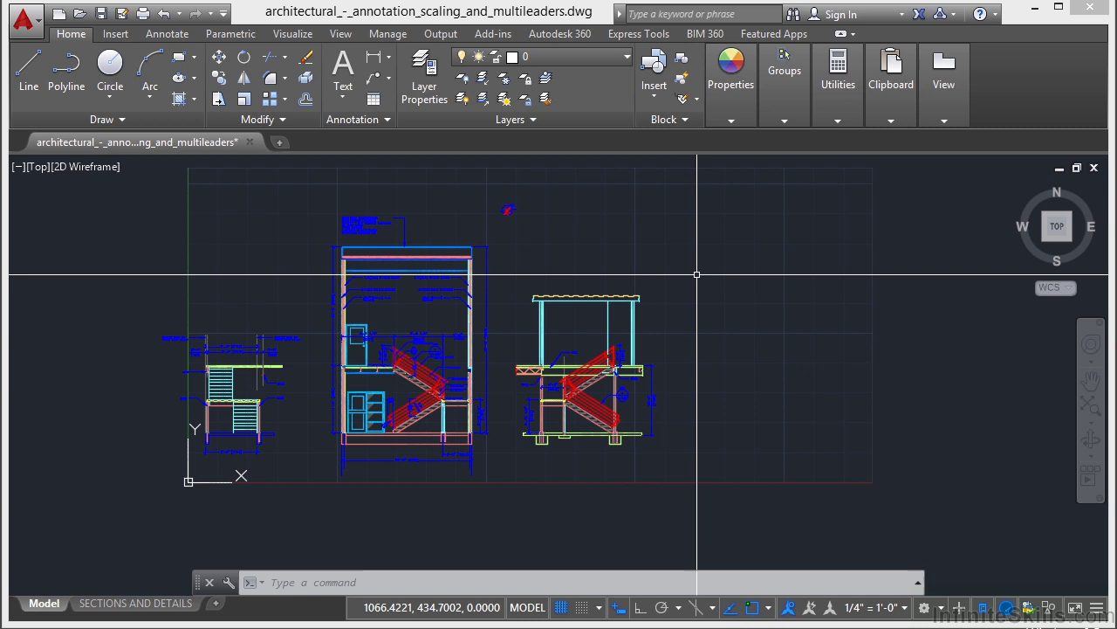
# - Run the Purge command and examine the items that cannot be purged, including blocks, detail view styles and dimension styles
pyautogui.write('purge')
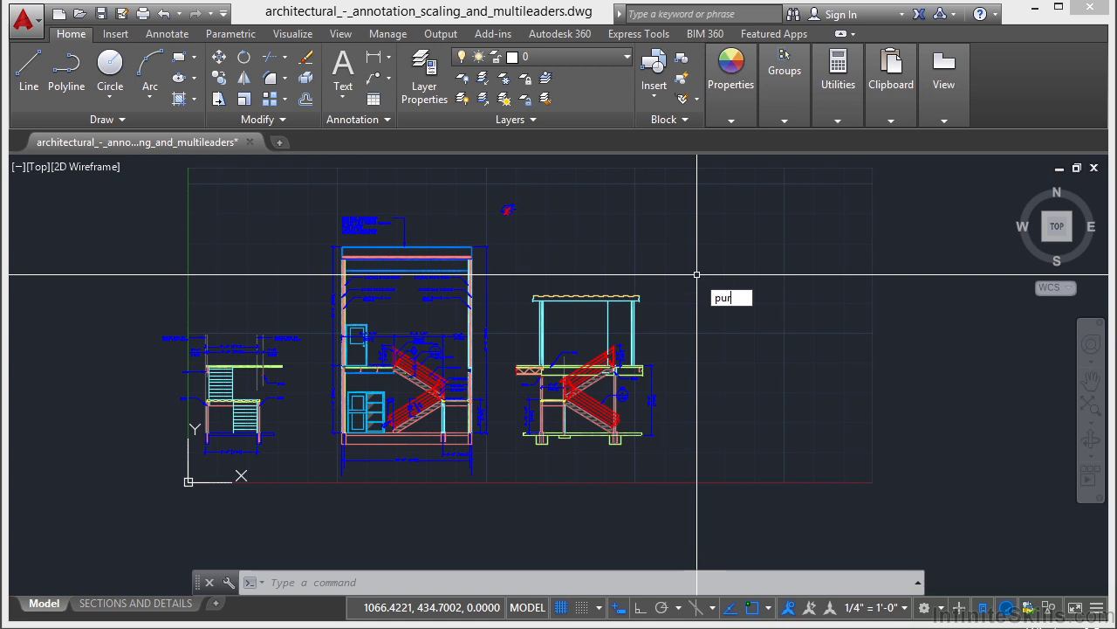
pyautogui.press('Escape')
pyautogui.write('PU')
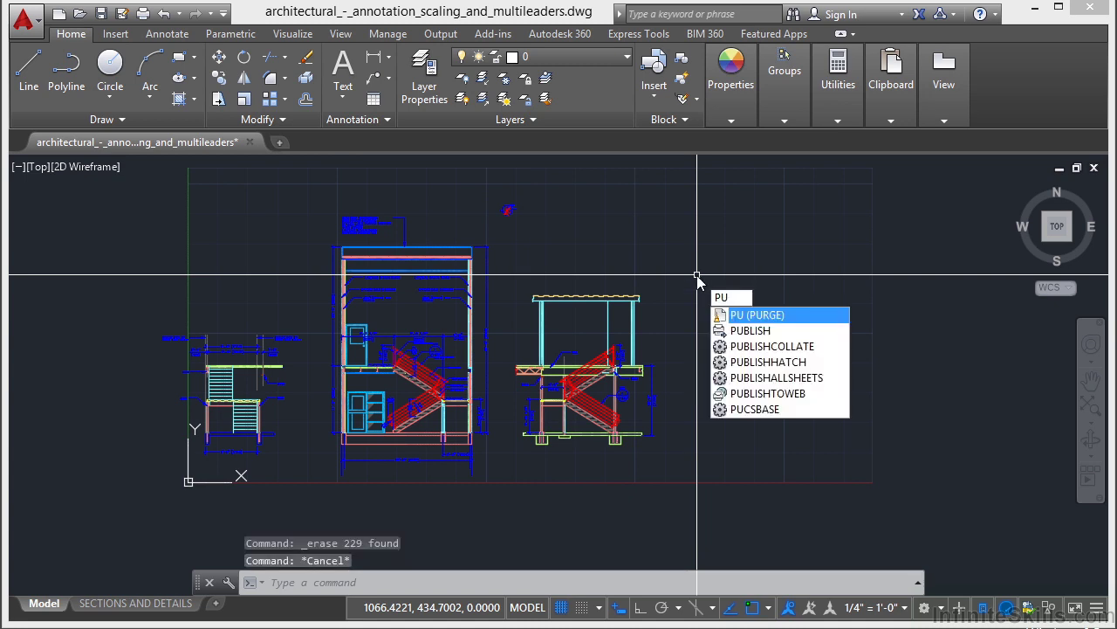
pyautogui.press('Return')
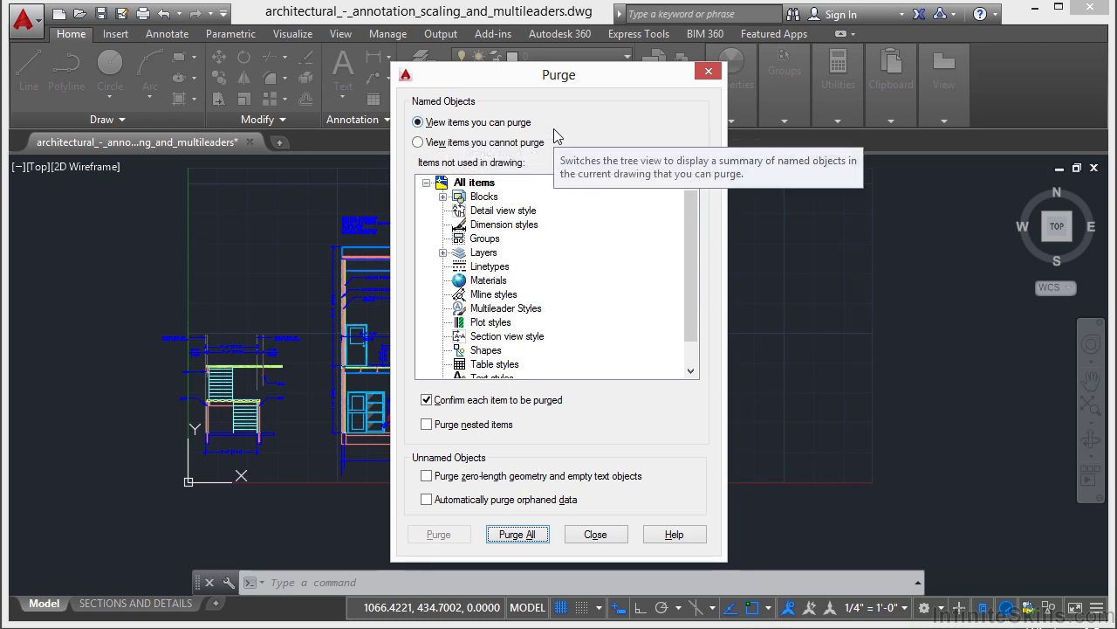
pyautogui.click(469, 145)
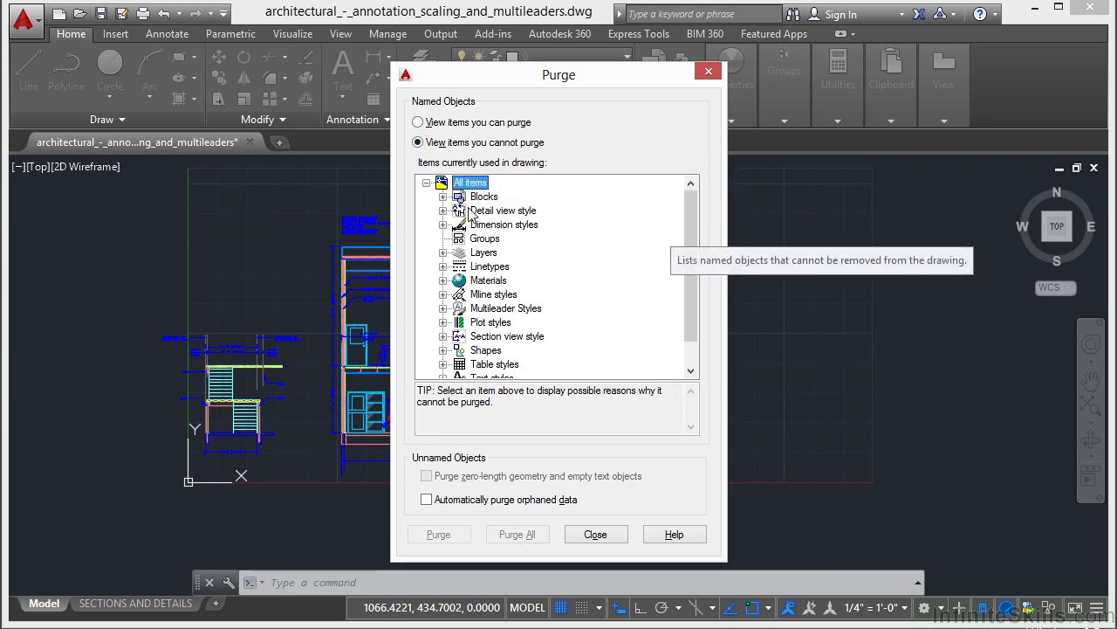
pyautogui.click(443, 197)
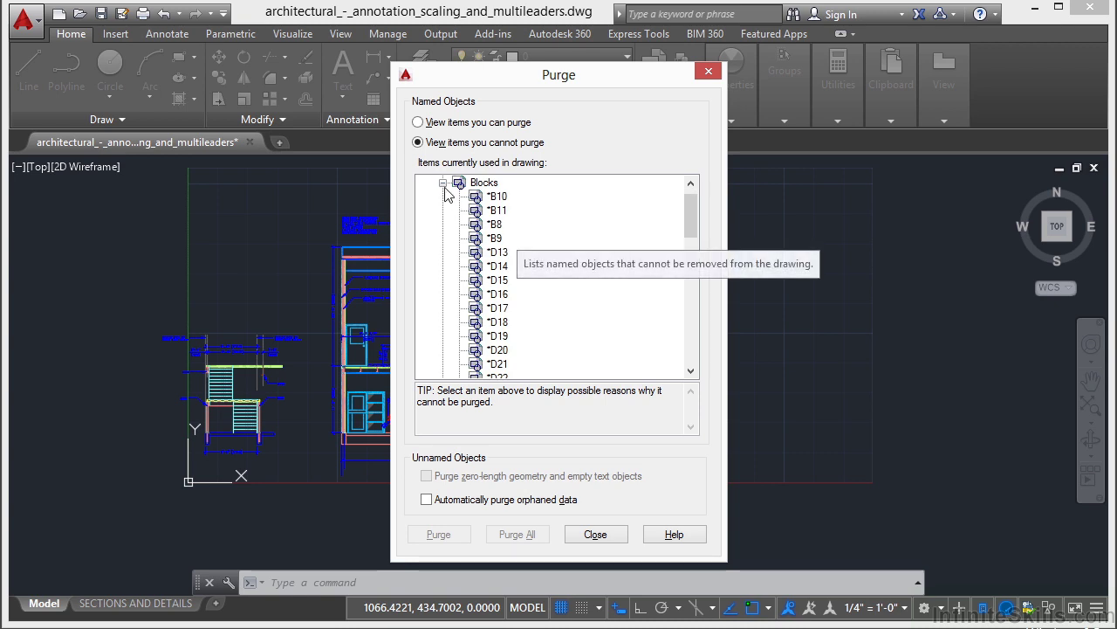
pyautogui.click(443, 183)
pyautogui.click(443, 196)
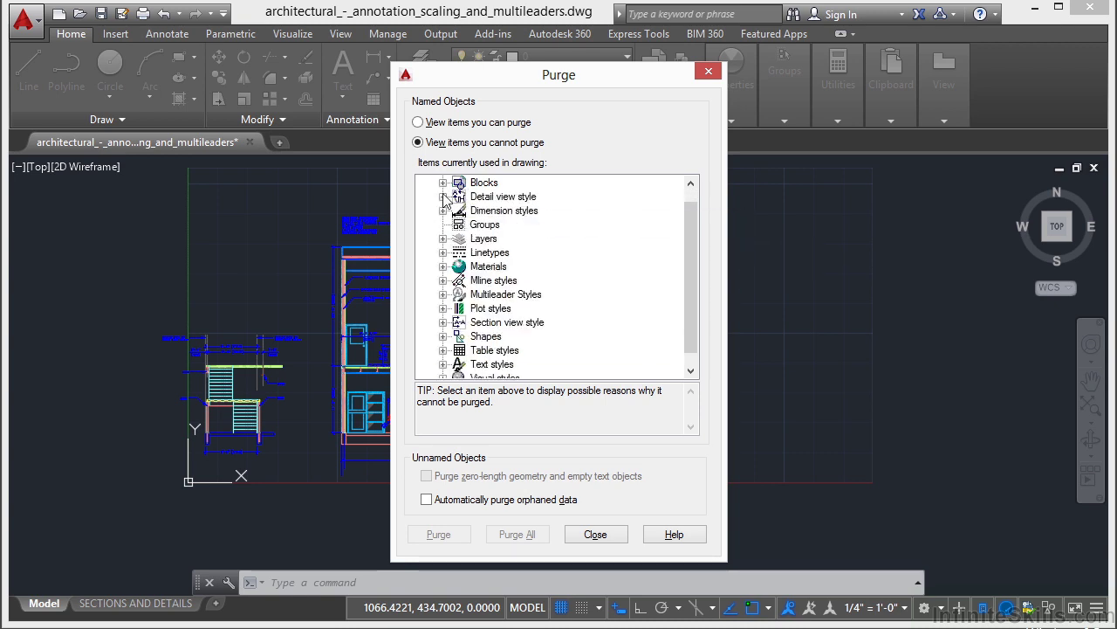
pyautogui.click(443, 225)
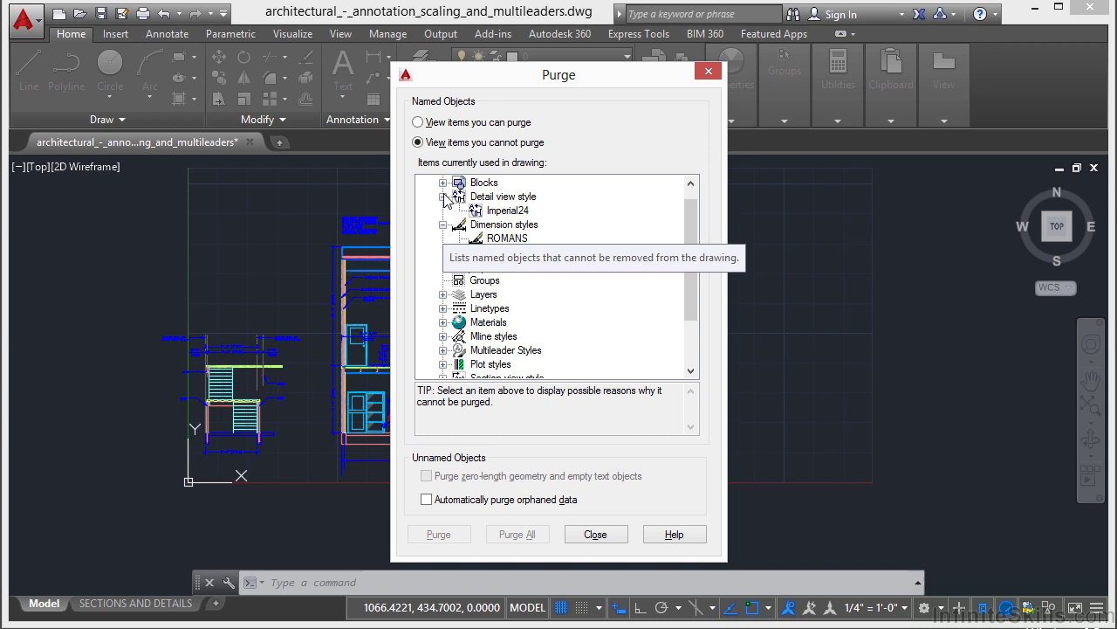
pyautogui.click(443, 196)
pyautogui.click(443, 210)
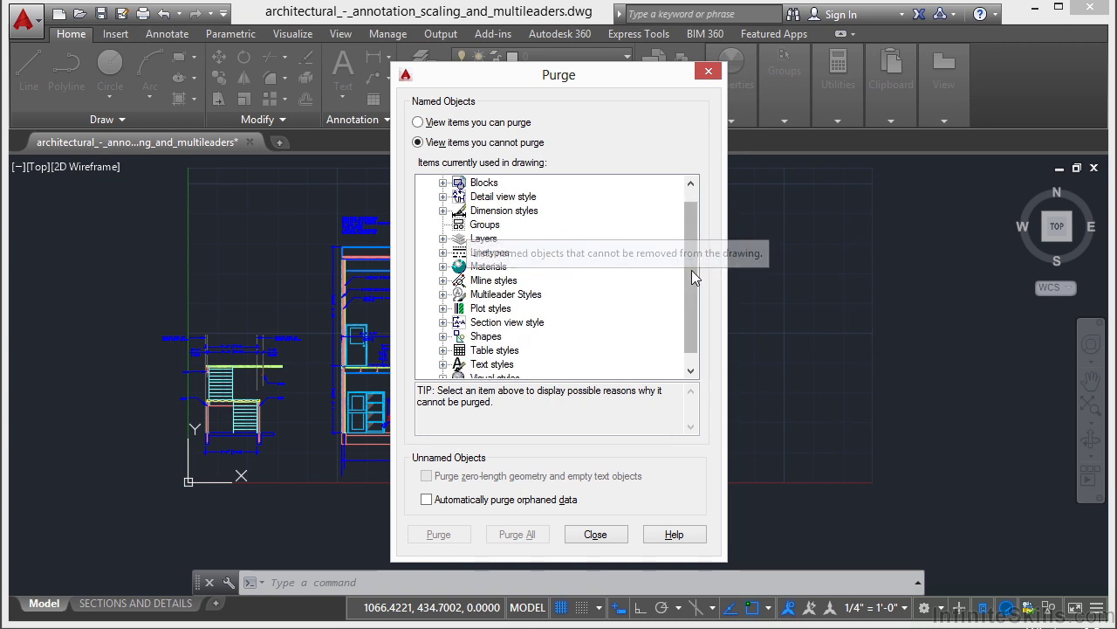
pyautogui.moveTo(691, 269)
pyautogui.mouseDown()
pyautogui.moveTo(687, 297)
pyautogui.moveTo(683, 238)
pyautogui.mouseUp()
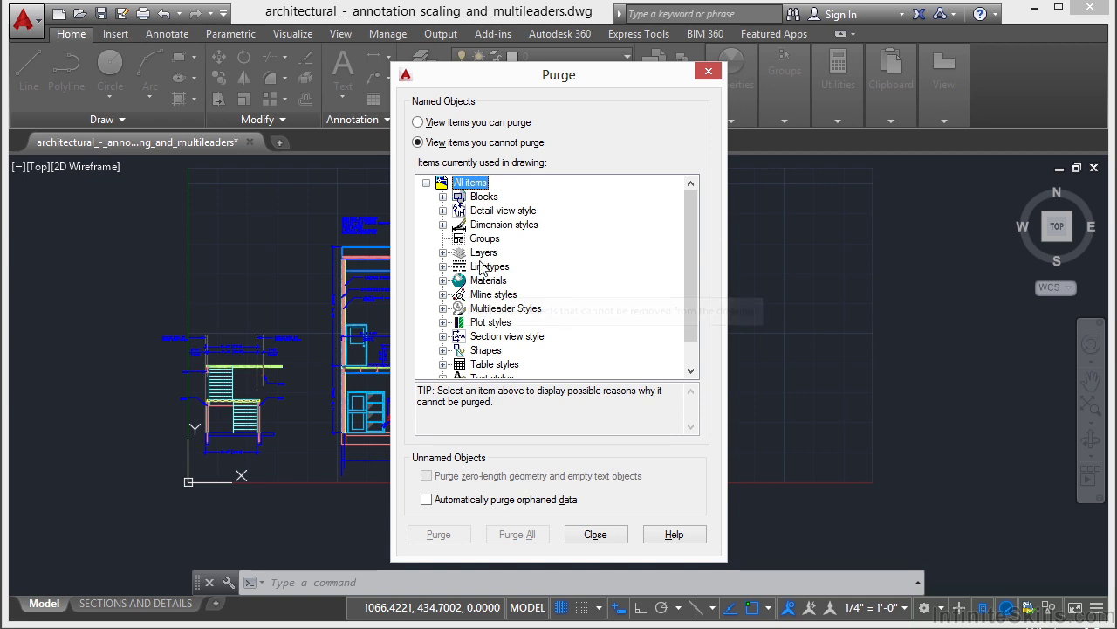
# - Examine the items that can be purged, checking the unused blocks and layers
pyautogui.click(419, 124)
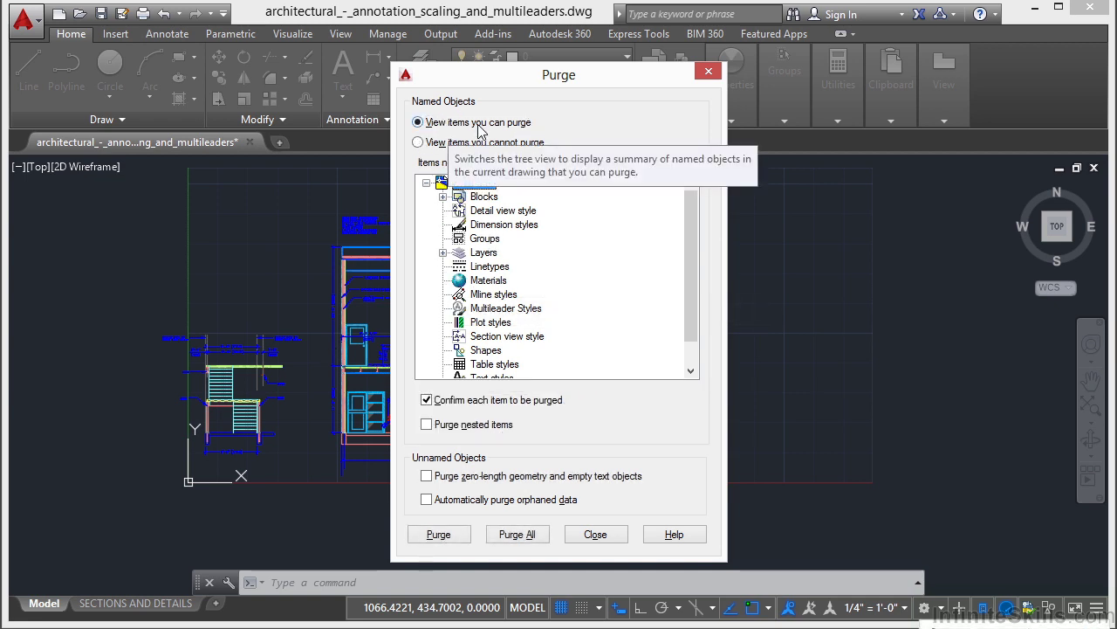
pyautogui.click(443, 197)
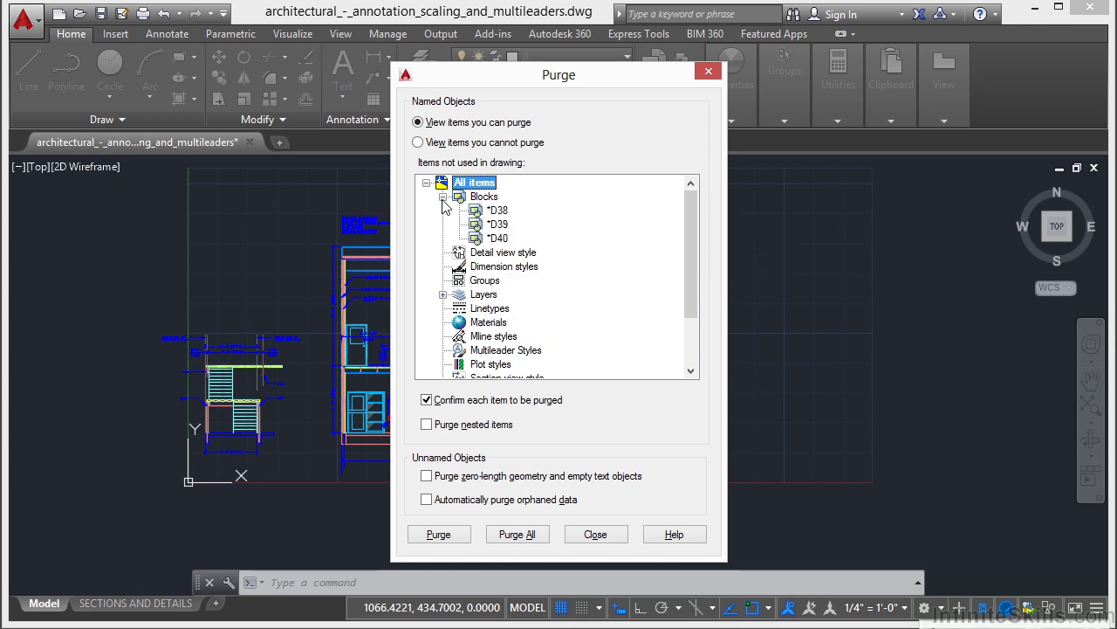
pyautogui.click(442, 197)
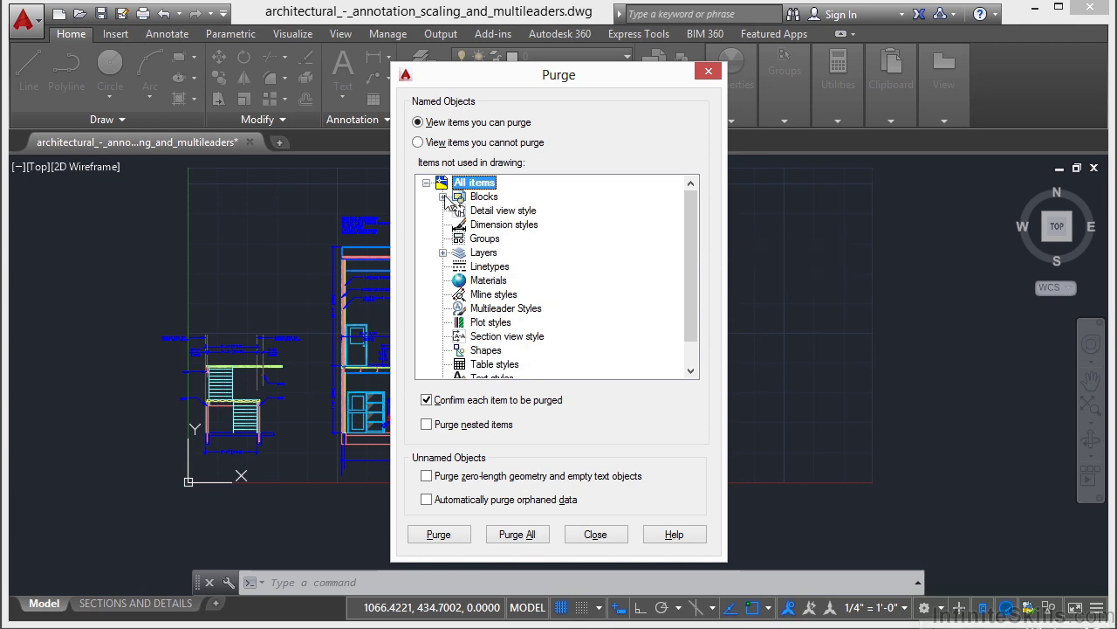
pyautogui.click(442, 252)
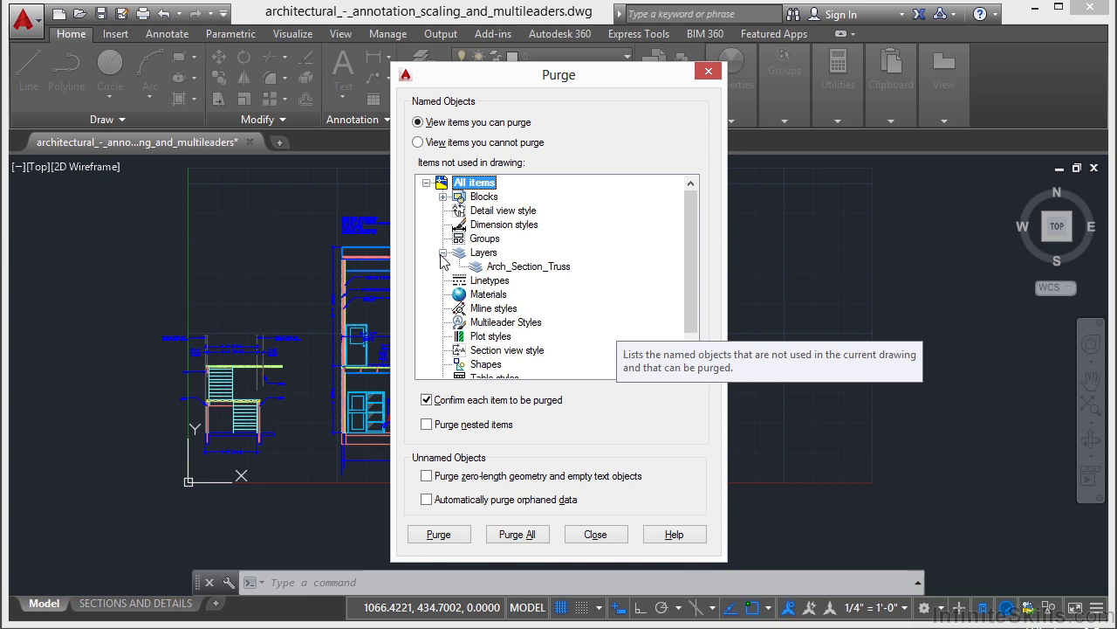
pyautogui.click(443, 253)
pyautogui.moveTo(692, 258)
pyautogui.mouseDown()
pyautogui.moveTo(688, 279)
pyautogui.moveTo(689, 252)
pyautogui.mouseUp()
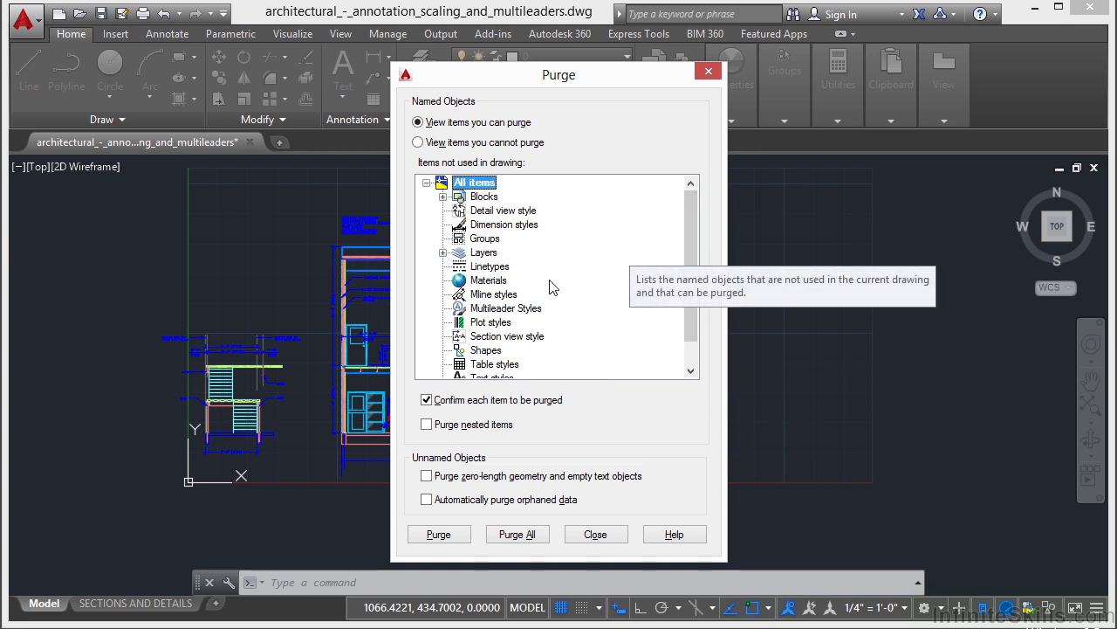
# - Purge all unused items with nested items included, confirming them all at once, and undo the purge
pyautogui.click(427, 424)
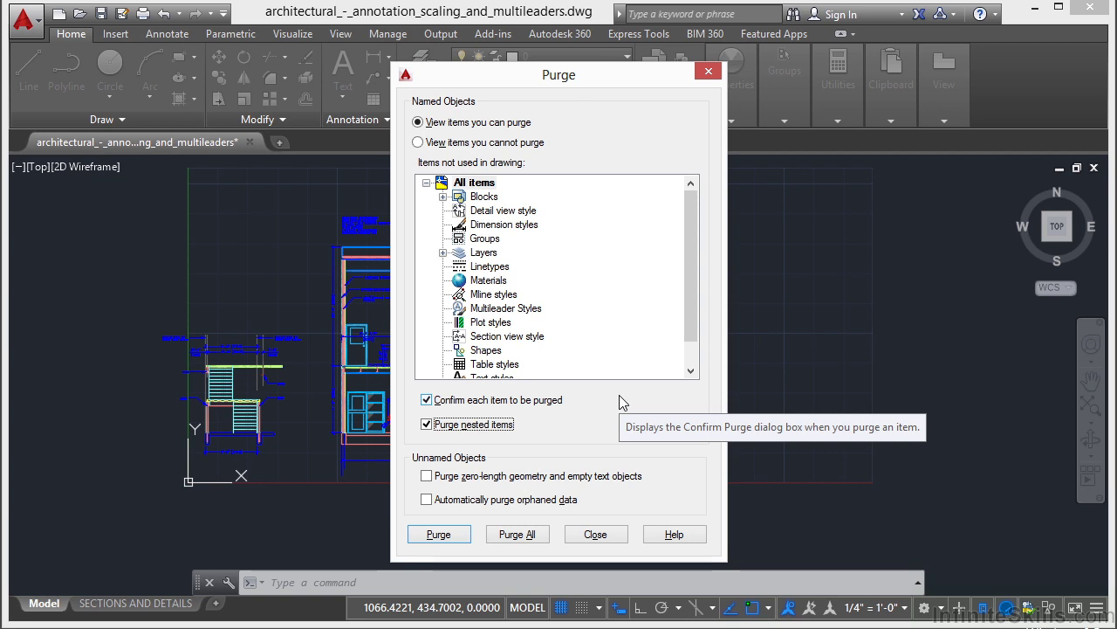
pyautogui.click(522, 536)
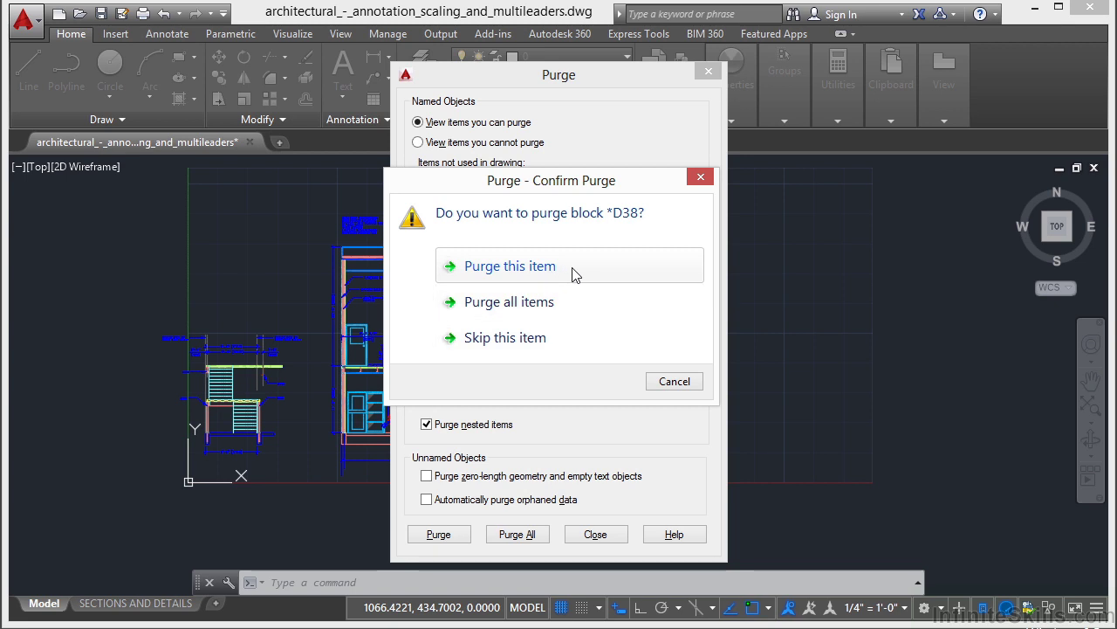
pyautogui.click(563, 305)
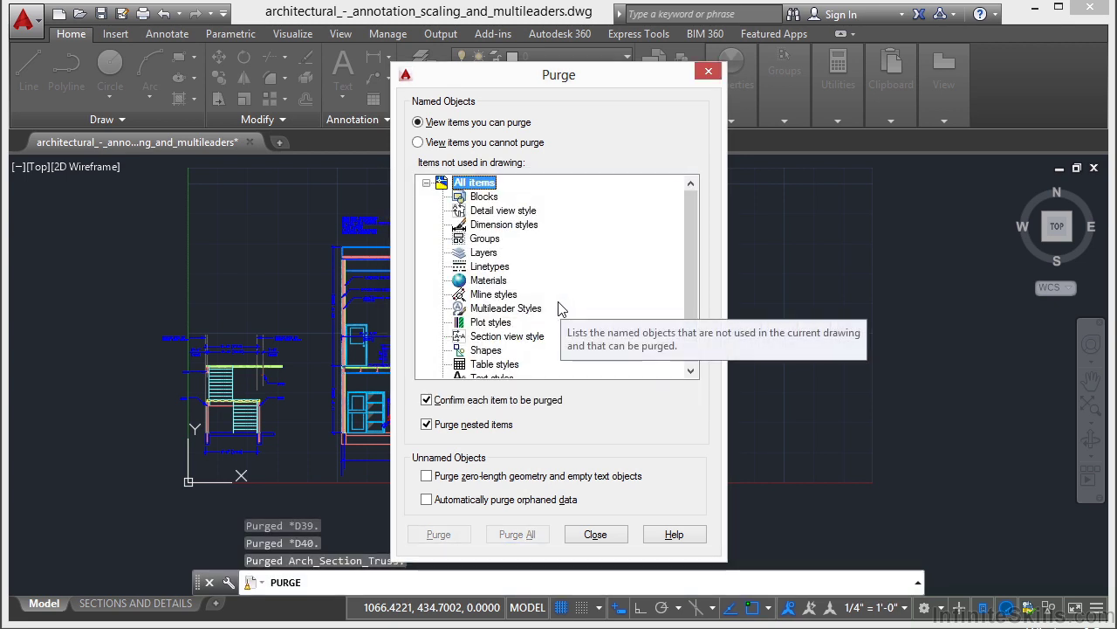
pyautogui.scroll(-1, 689, 296)
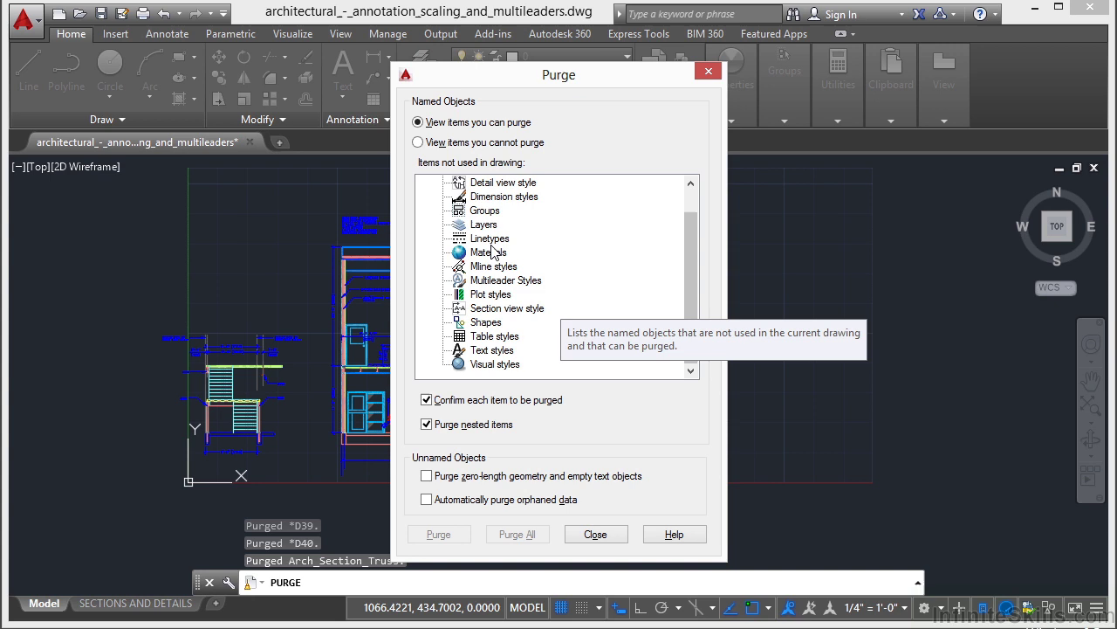
pyautogui.click(602, 534)
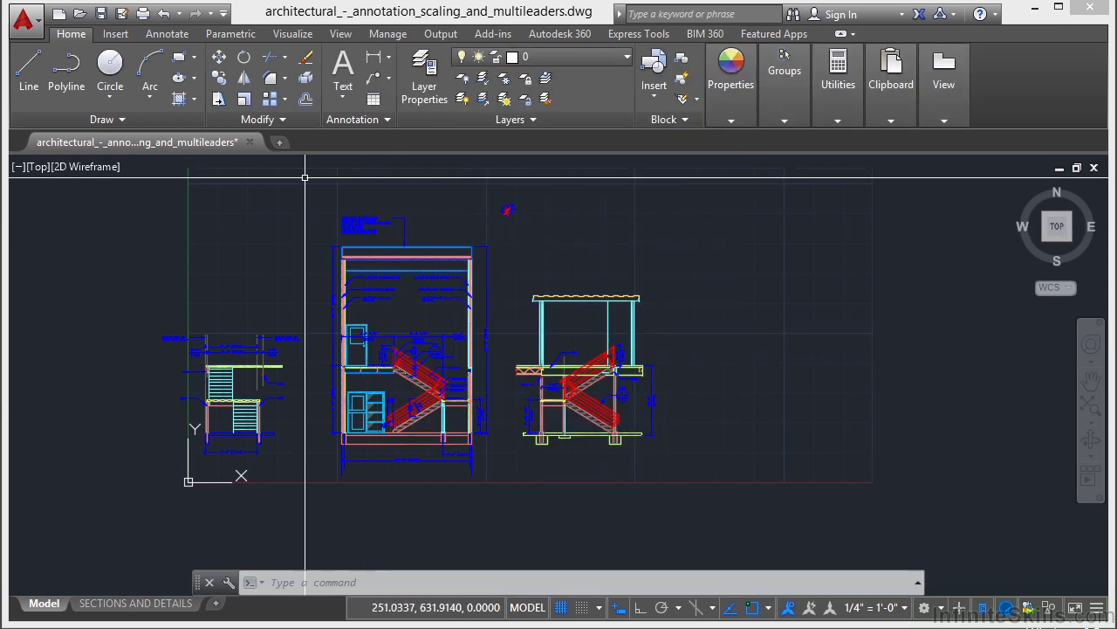
pyautogui.click(163, 14)
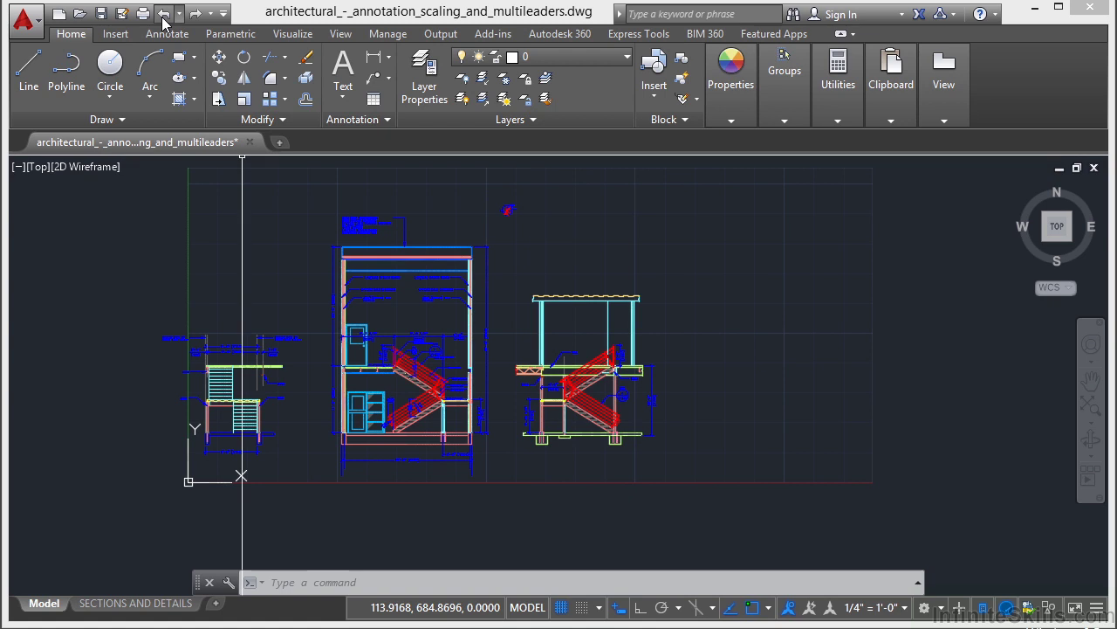
# - Purge only the unused block *D38 from the drawing and leave the Purge dialog
pyautogui.write('pu')
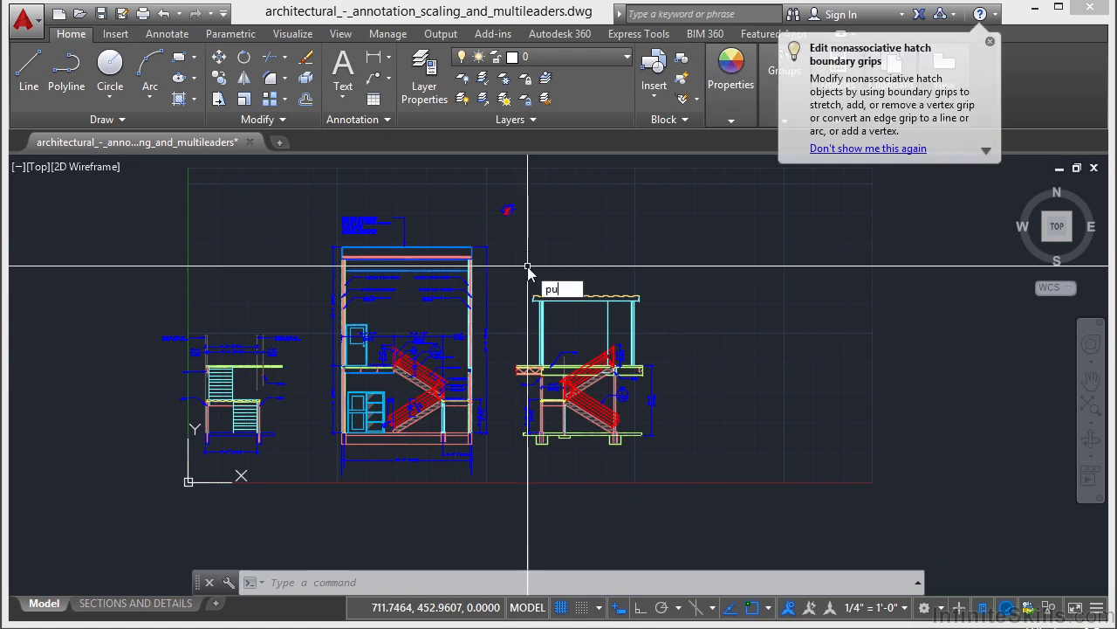
pyautogui.press('Return')
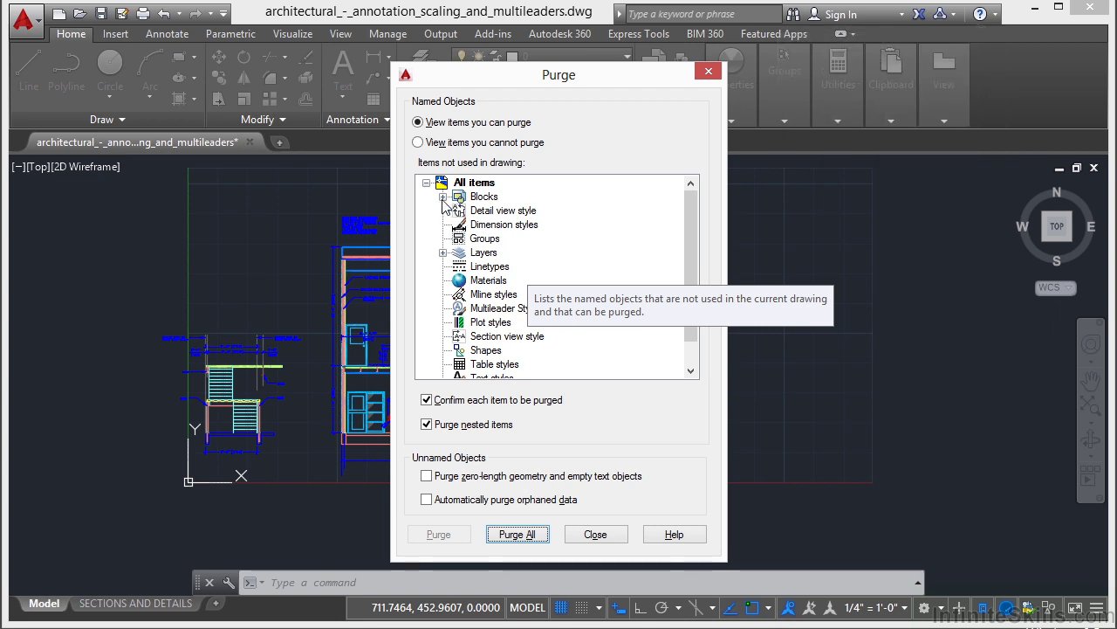
pyautogui.click(443, 197)
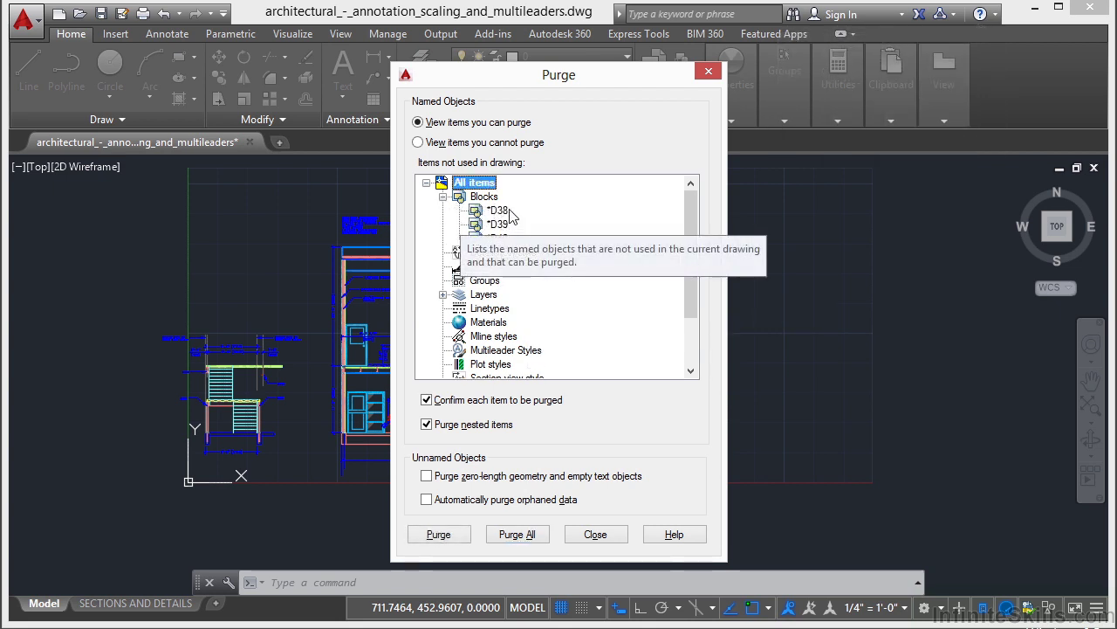
pyautogui.click(502, 212)
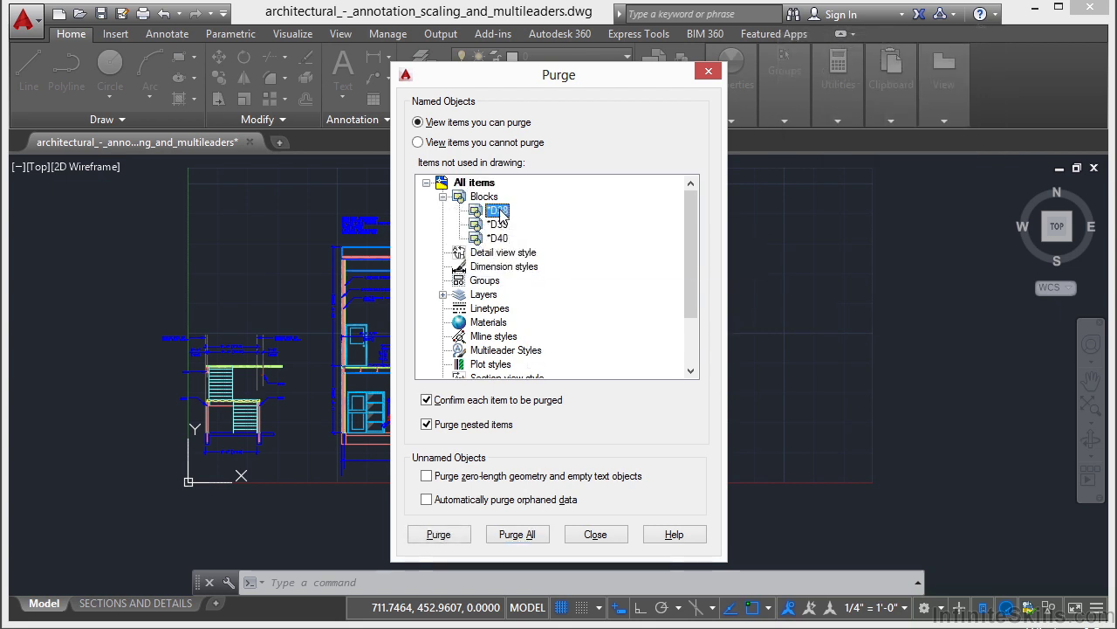
pyautogui.click(452, 541)
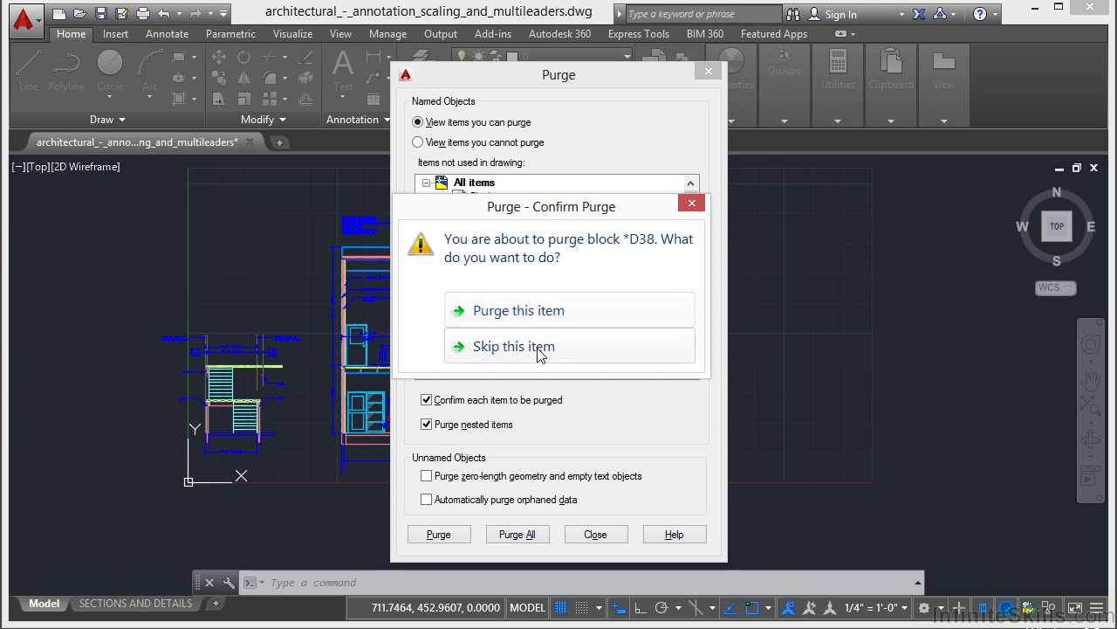
pyautogui.click(548, 313)
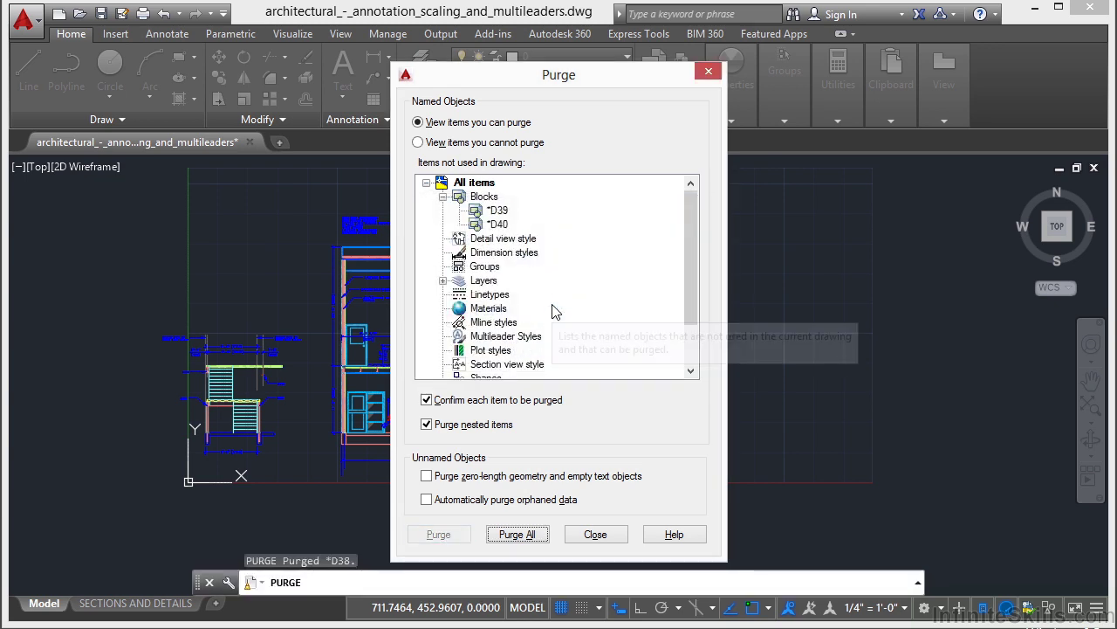
pyautogui.click(498, 210)
pyautogui.click(501, 224)
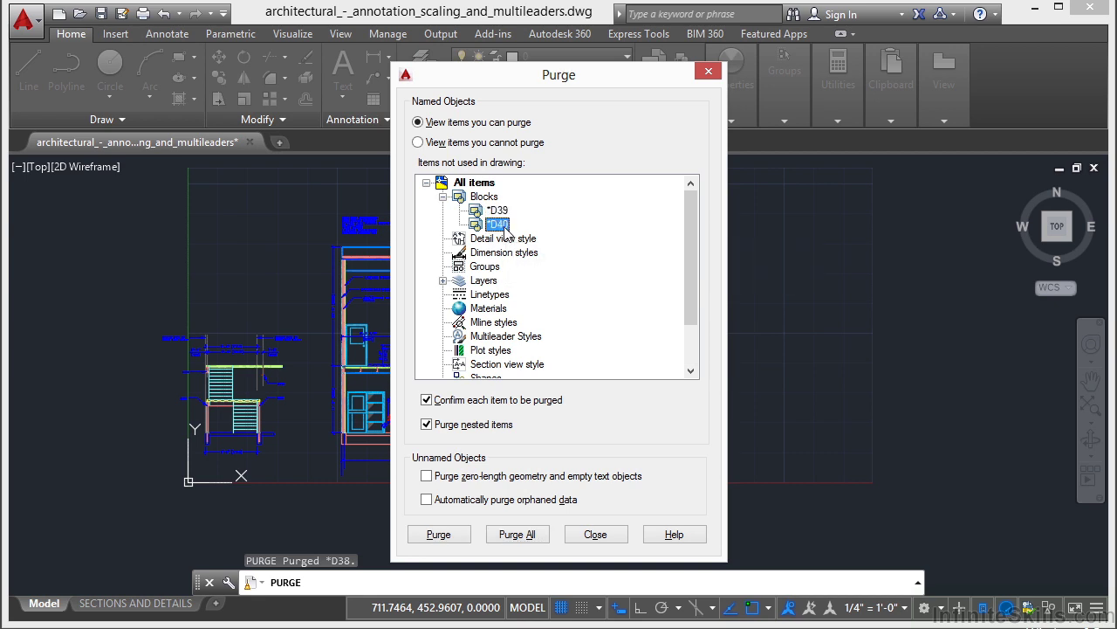
pyautogui.click(596, 533)
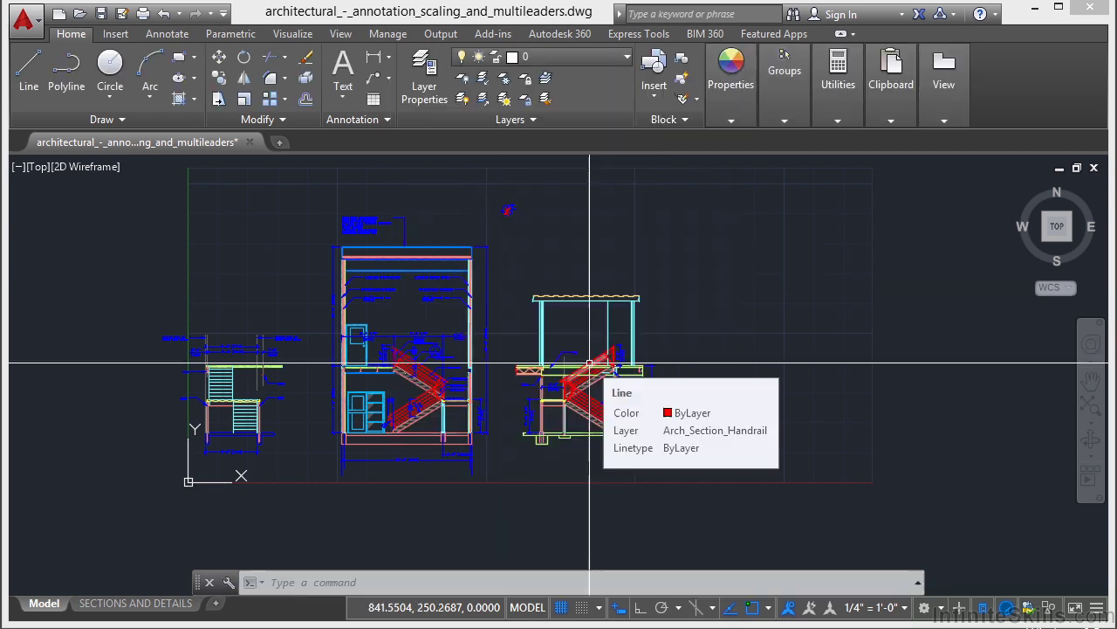